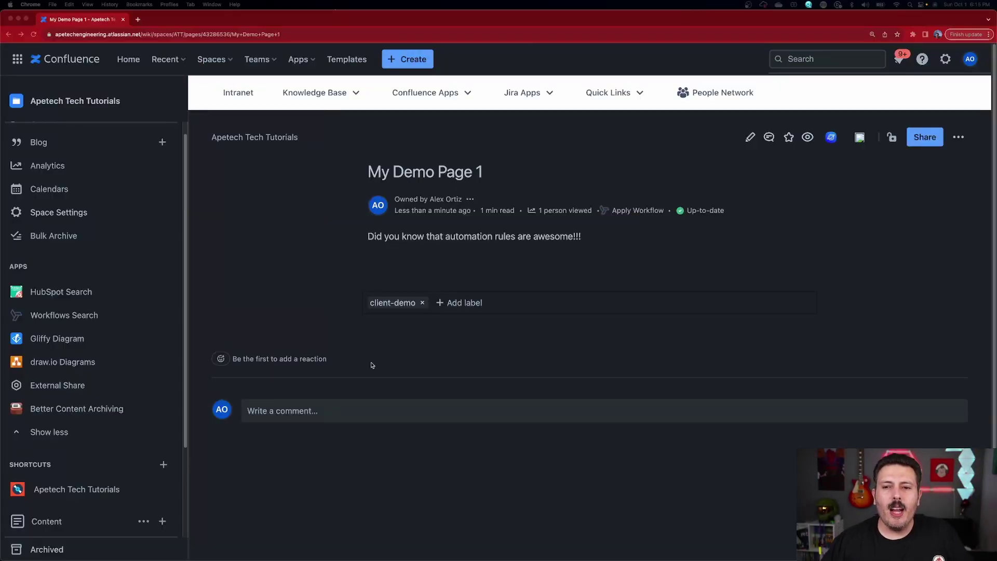
- Edit My Demo Page 1 and insert a 3×3 table on a new line below the sentence
click(750, 138)
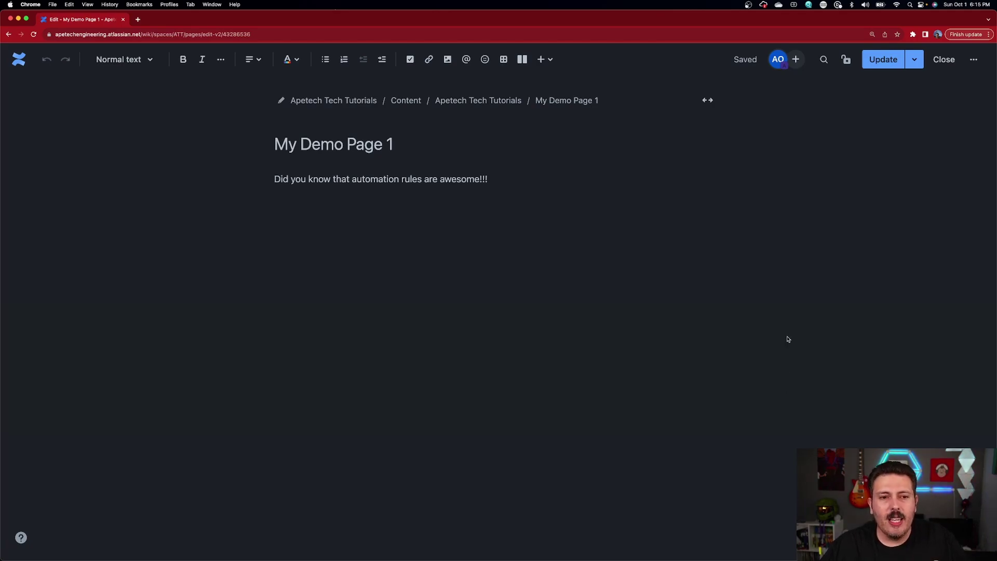
click(494, 181)
key(Return)
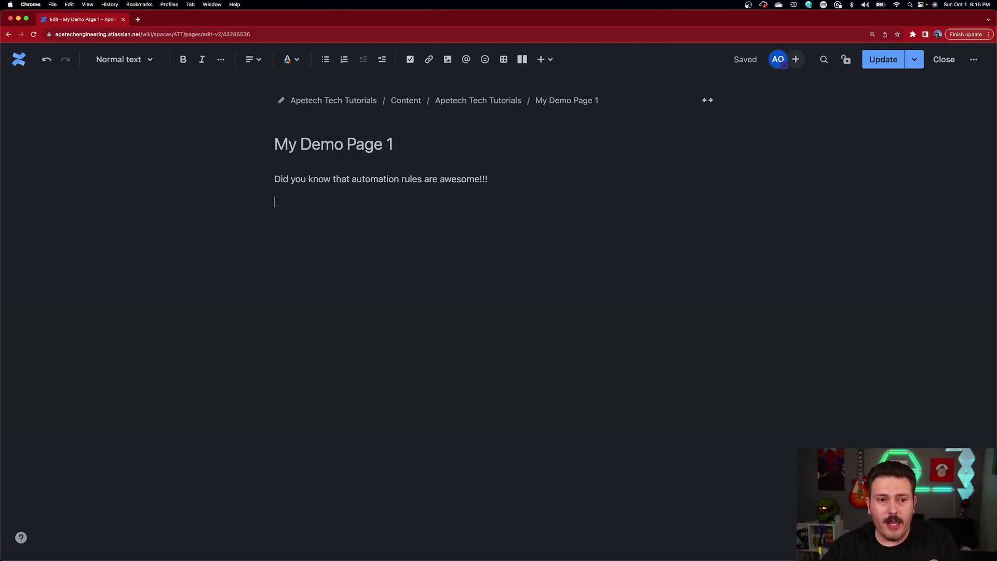
click(504, 60)
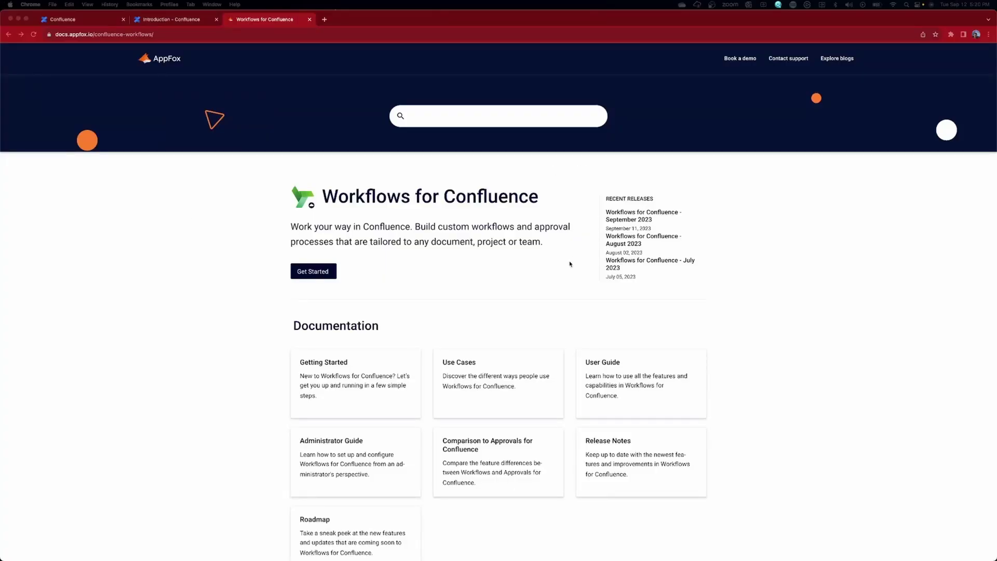
- Close the AppFox docs tab and finish the Workflows intro, from Configuration through Search
key(super+w)
click(106, 271)
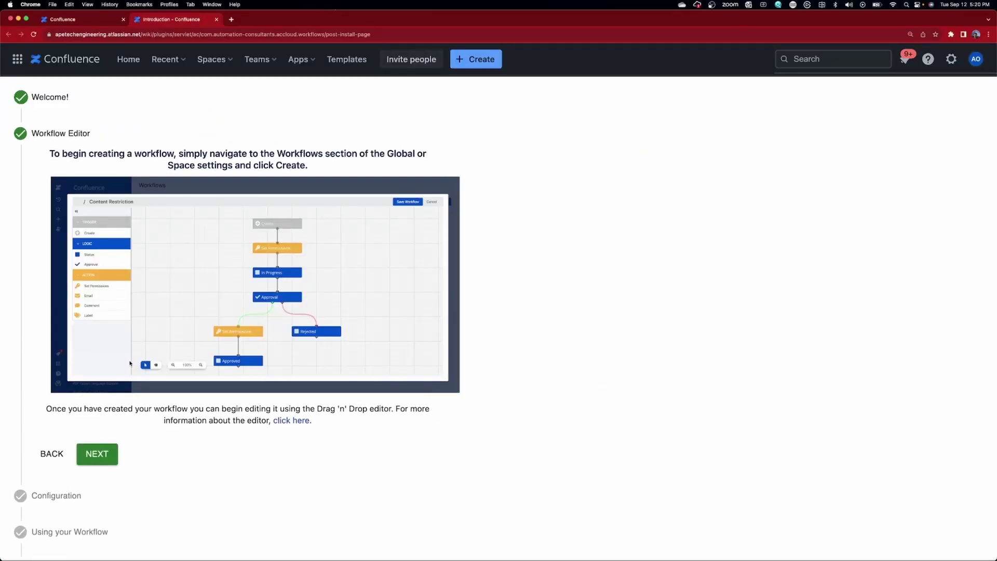
click(102, 456)
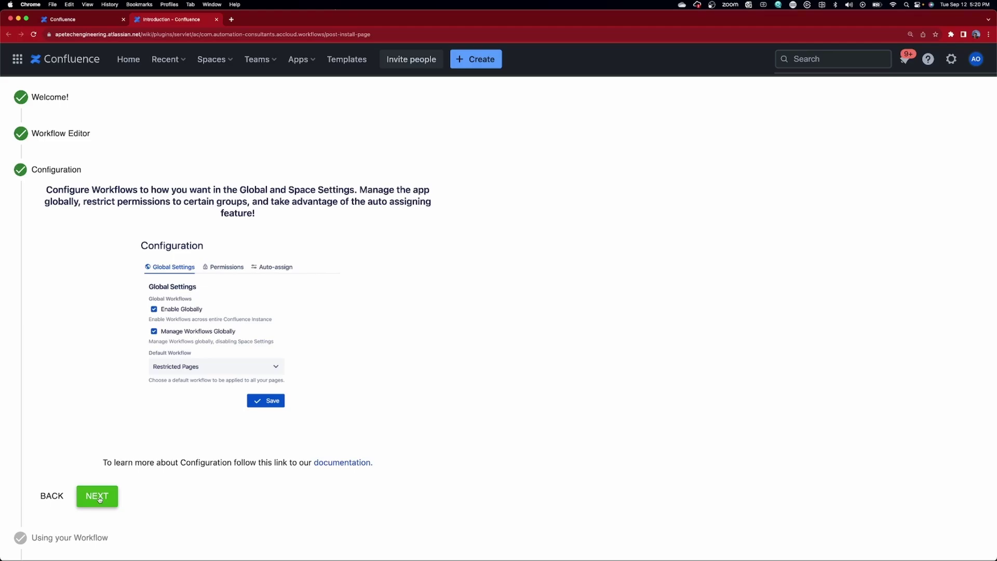
click(98, 498)
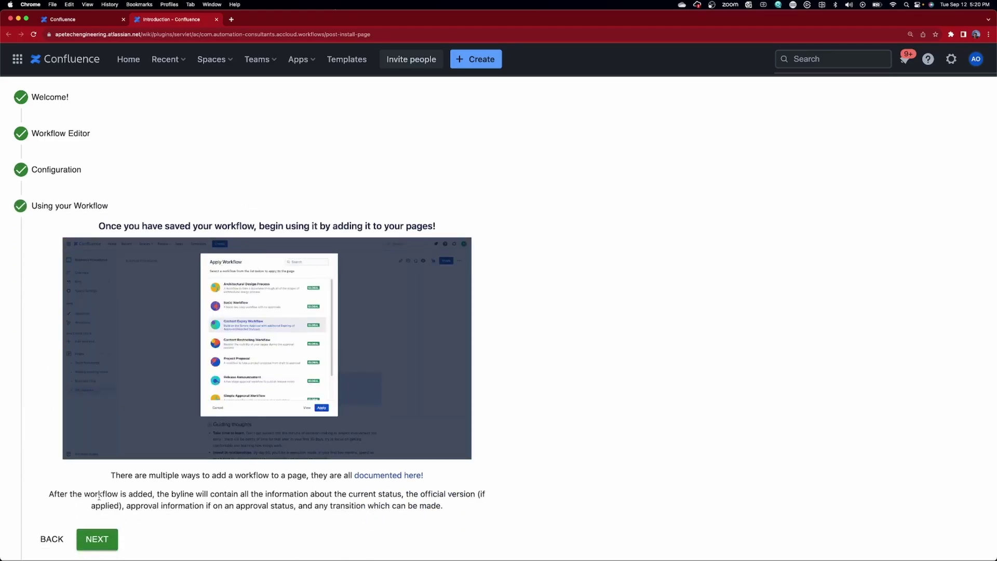
click(107, 542)
scroll(107, 526, down, 3)
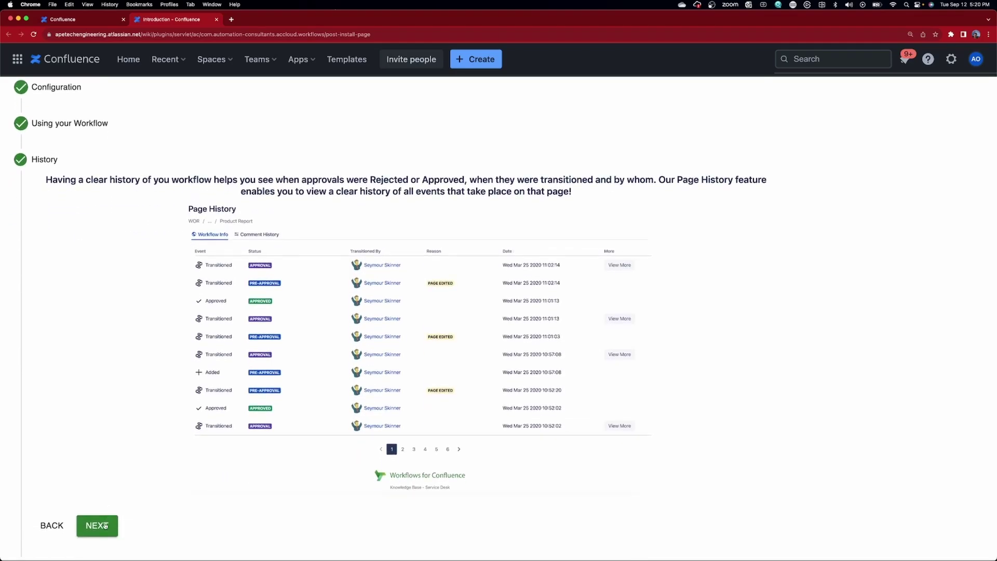
click(100, 528)
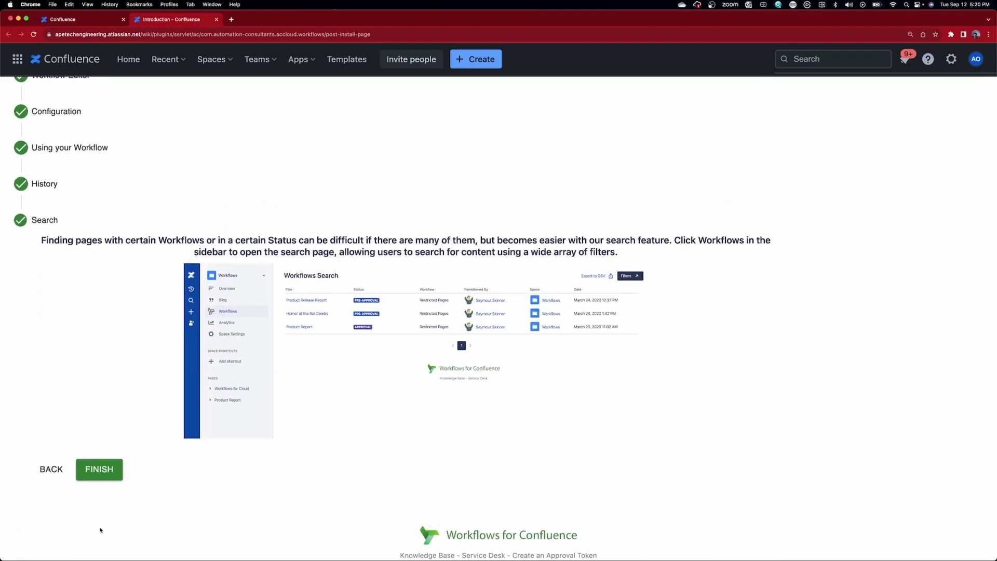
click(95, 474)
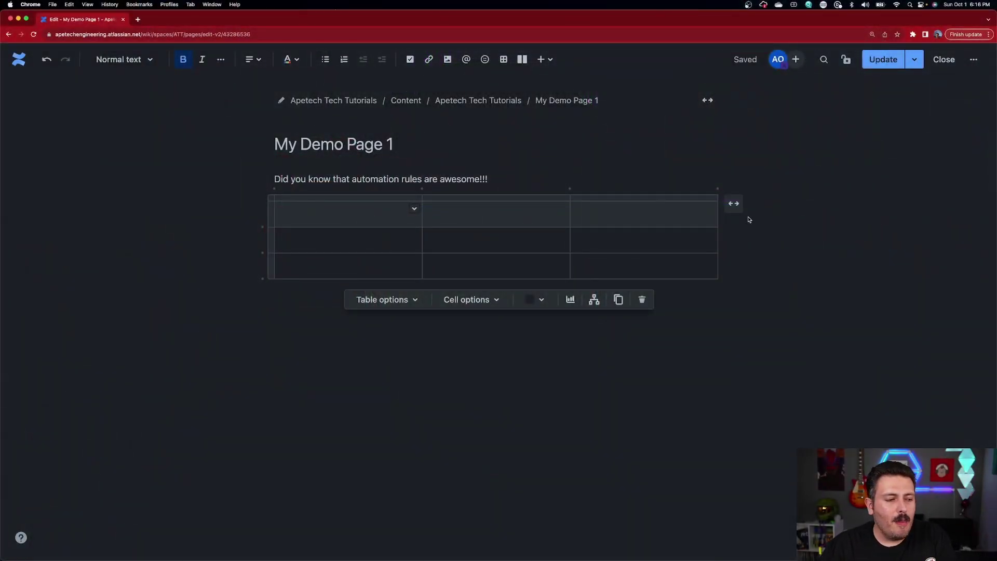
- Give the table a header column and a numbered column, with the header row turned back on
drag(665, 213, 397, 217)
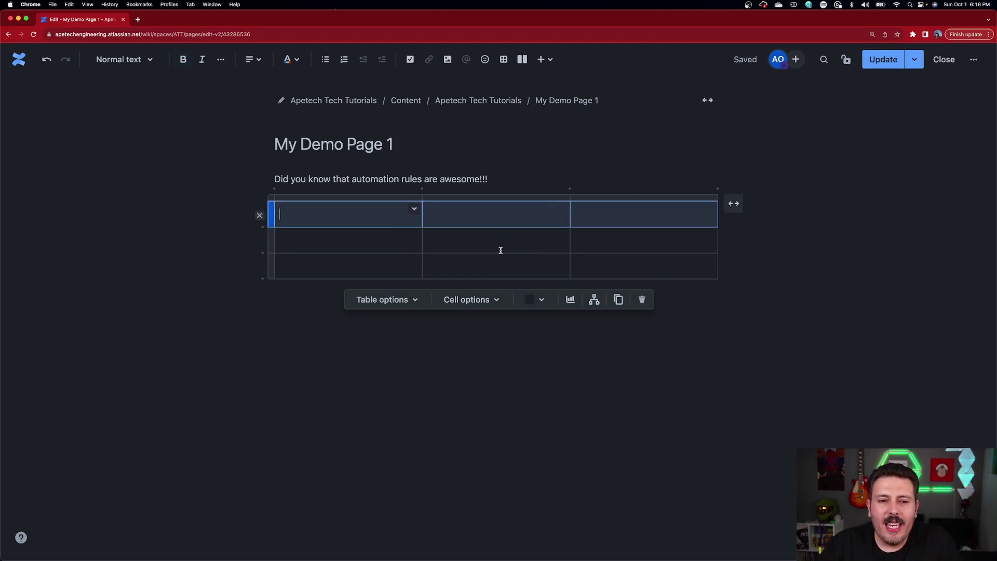
click(392, 301)
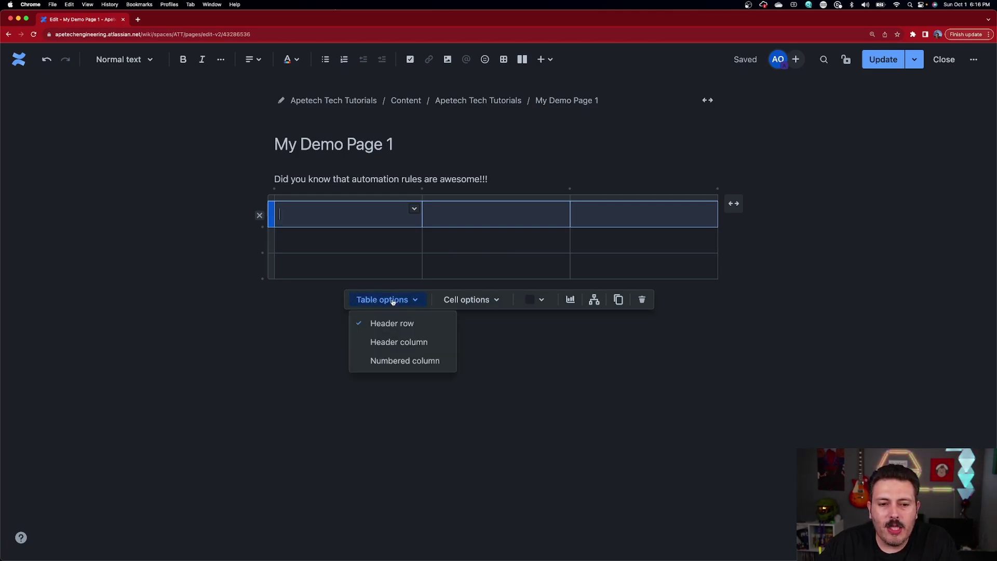
click(362, 325)
click(653, 367)
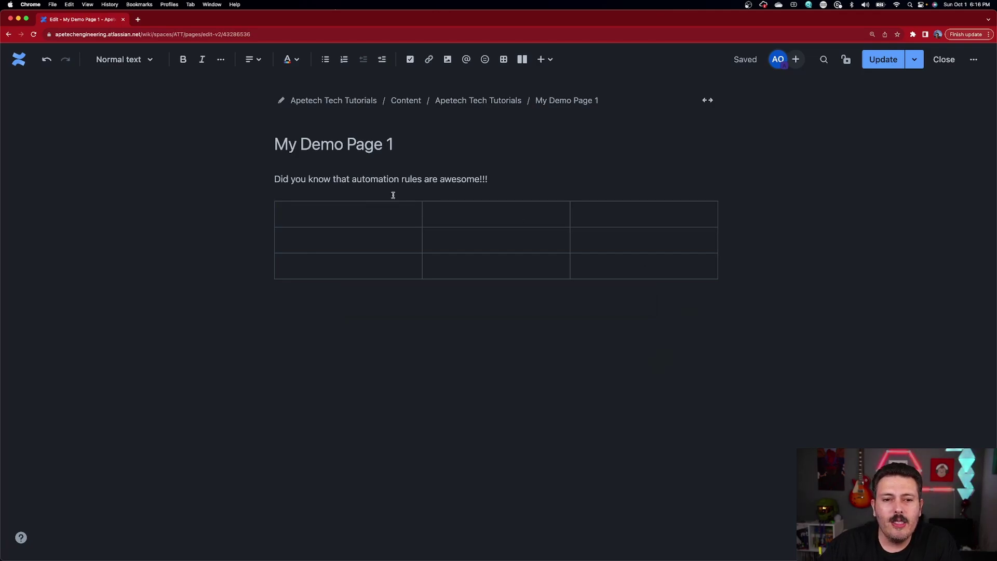
click(369, 215)
click(409, 300)
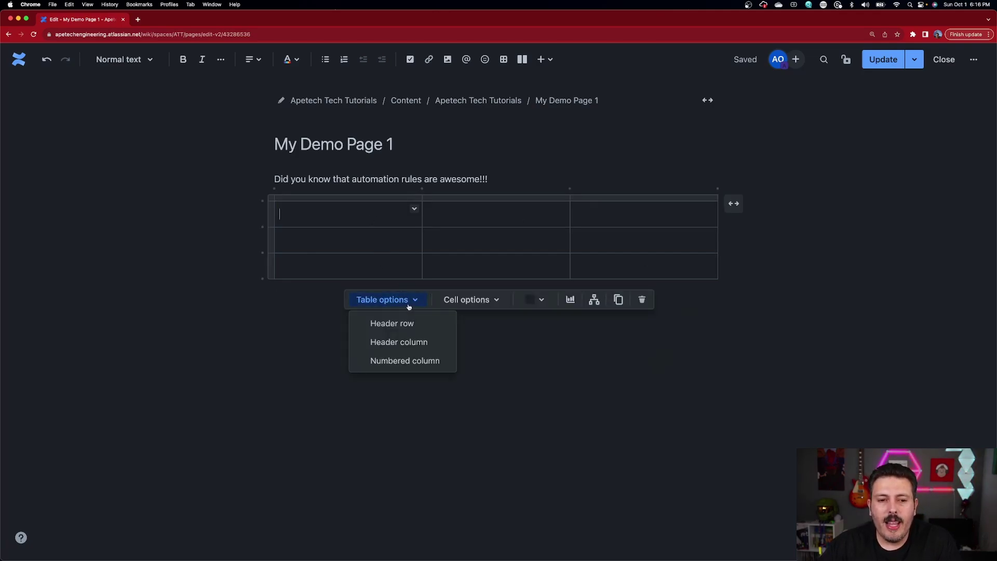
click(401, 343)
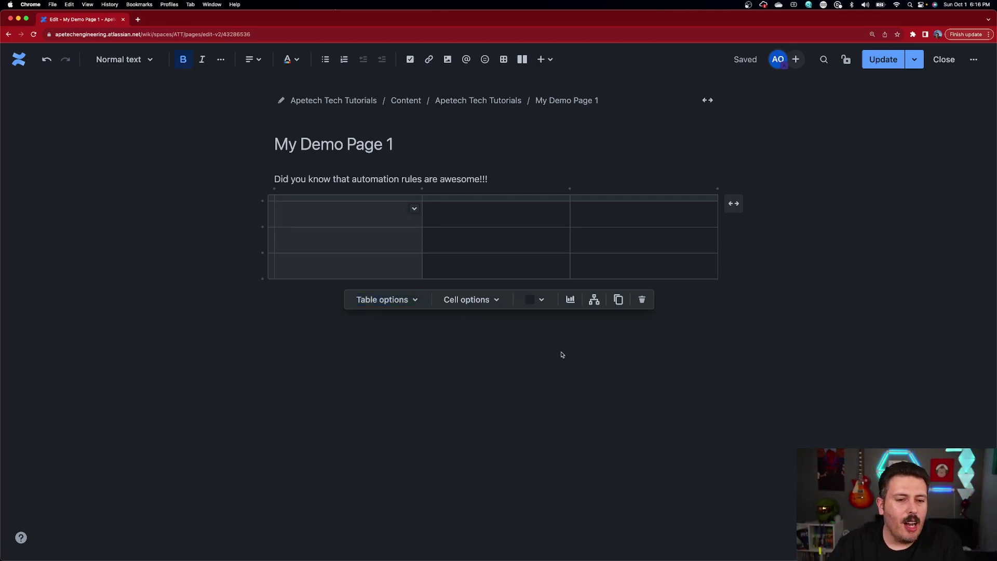
click(412, 300)
click(374, 321)
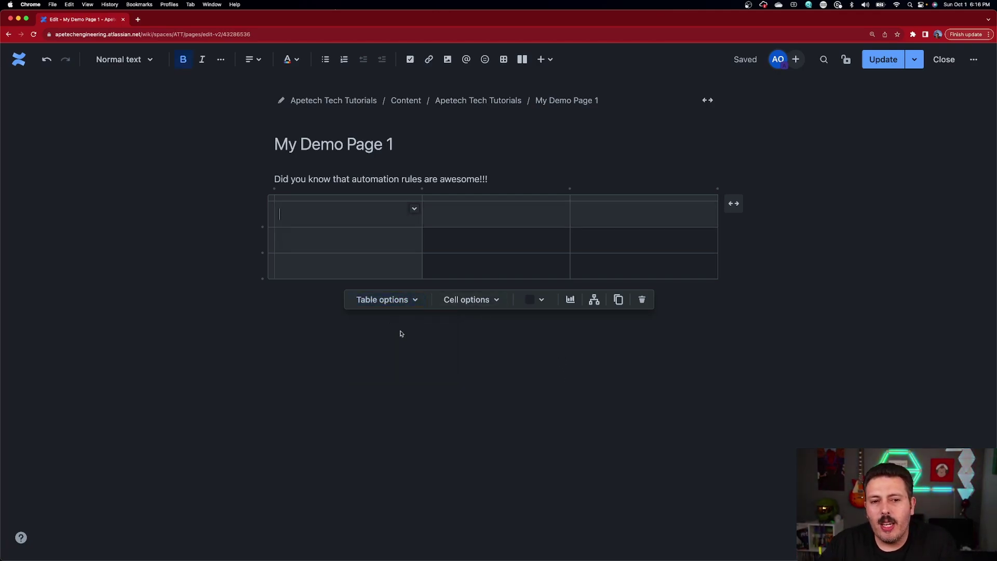
click(402, 300)
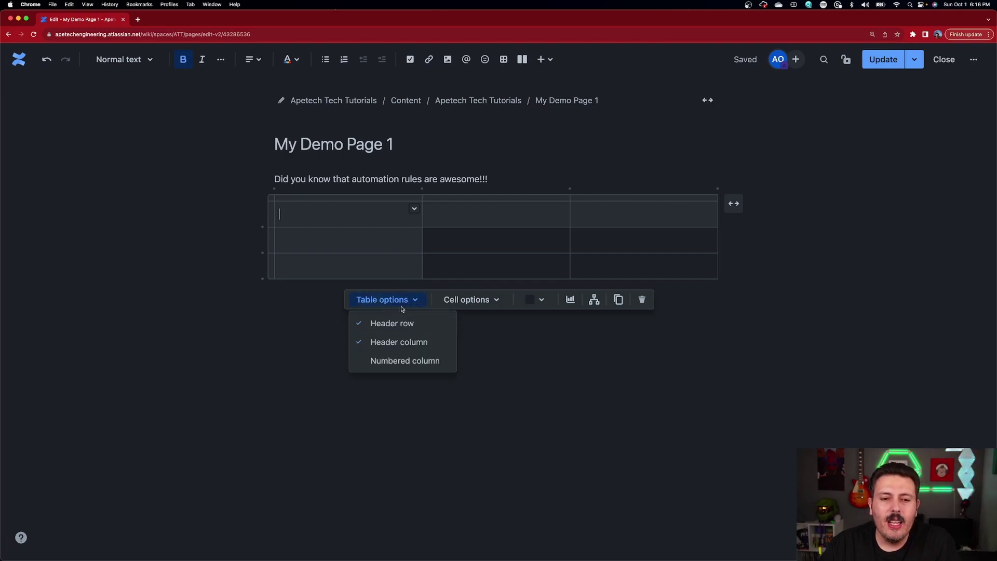
click(393, 359)
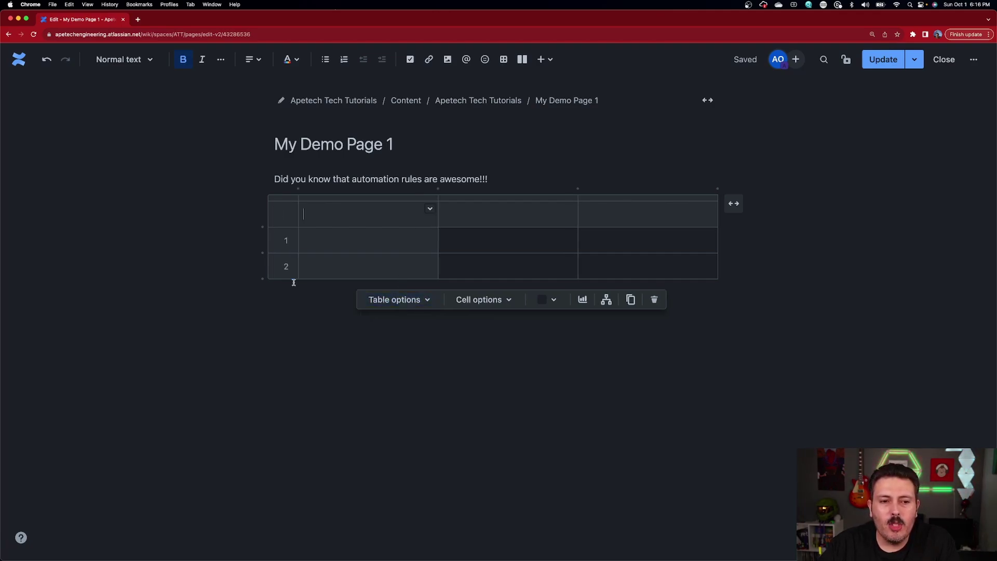
- Add two rows at the bottom of the table, making five rows
click(613, 264)
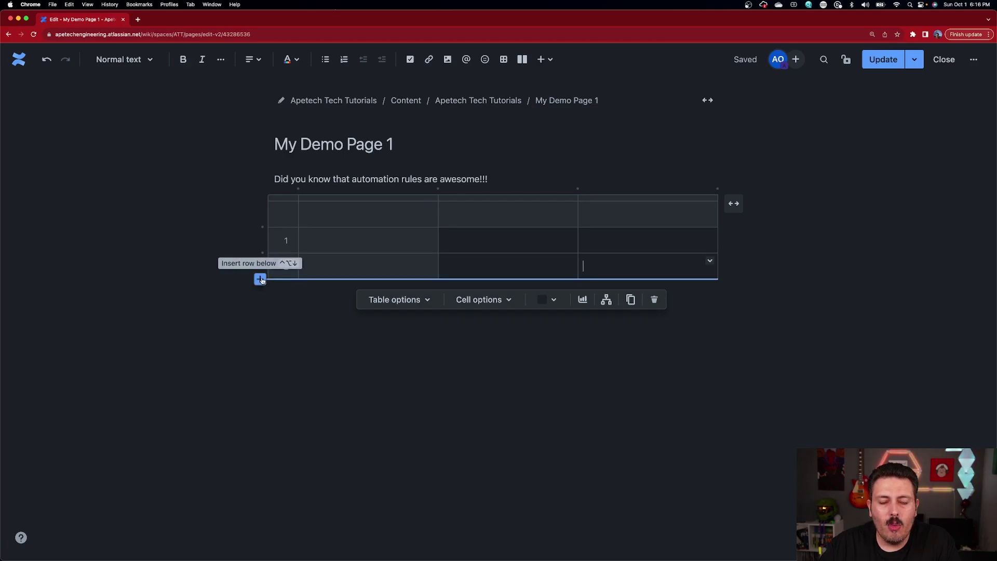
click(260, 280)
click(260, 281)
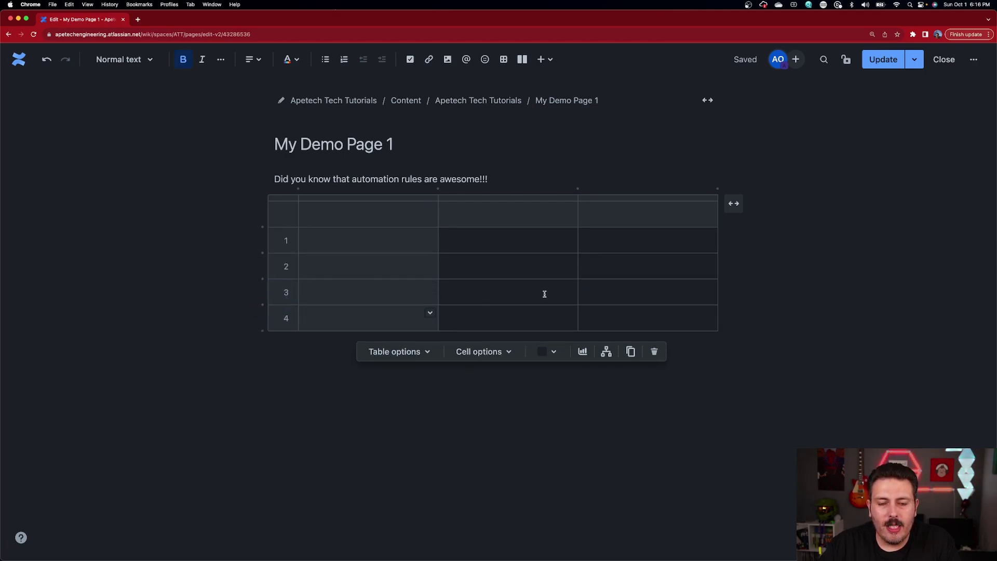
- Turn off the table's header row and header column
click(402, 352)
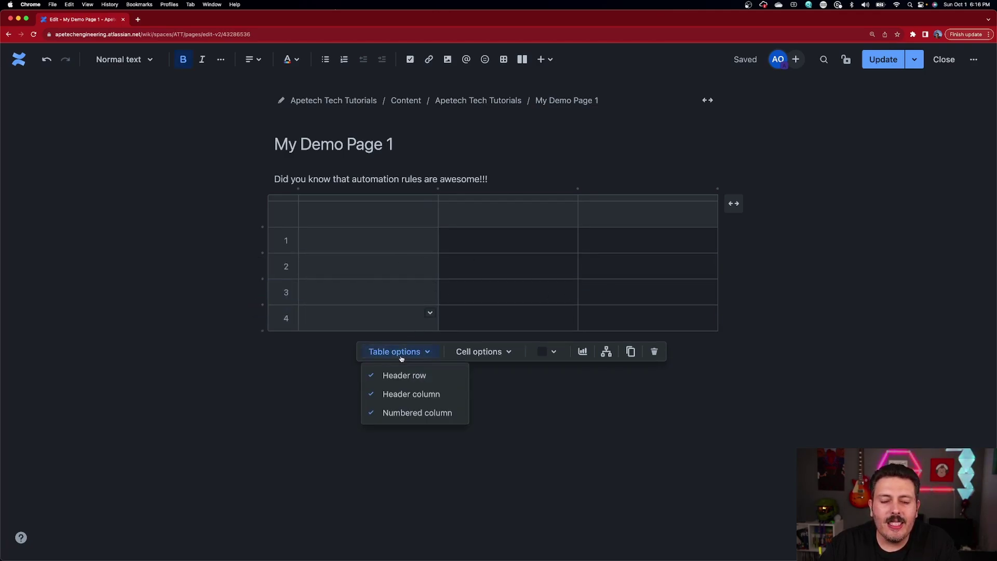
click(374, 377)
click(387, 352)
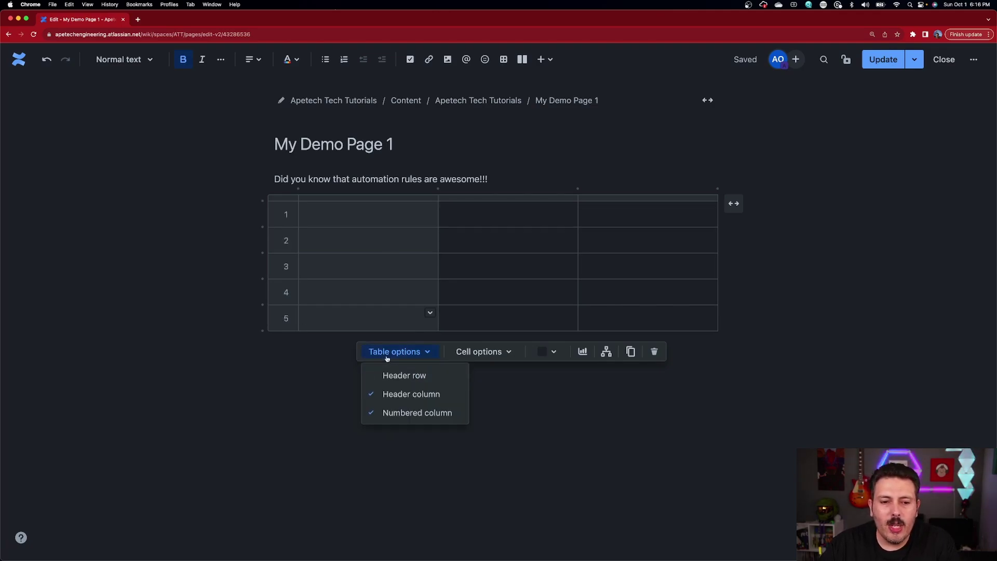
click(382, 393)
click(493, 411)
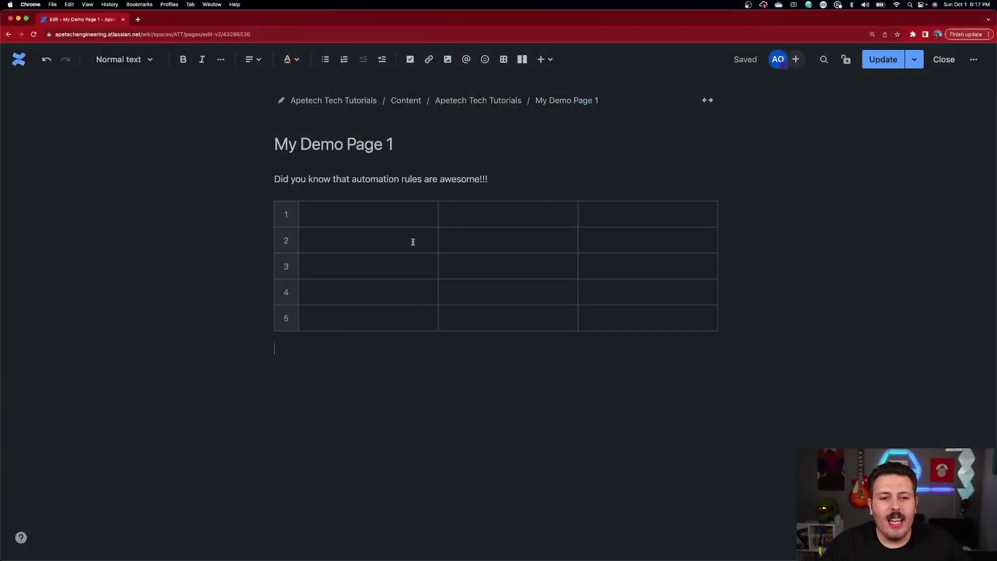
- Merge the first two cells of row 5
click(401, 312)
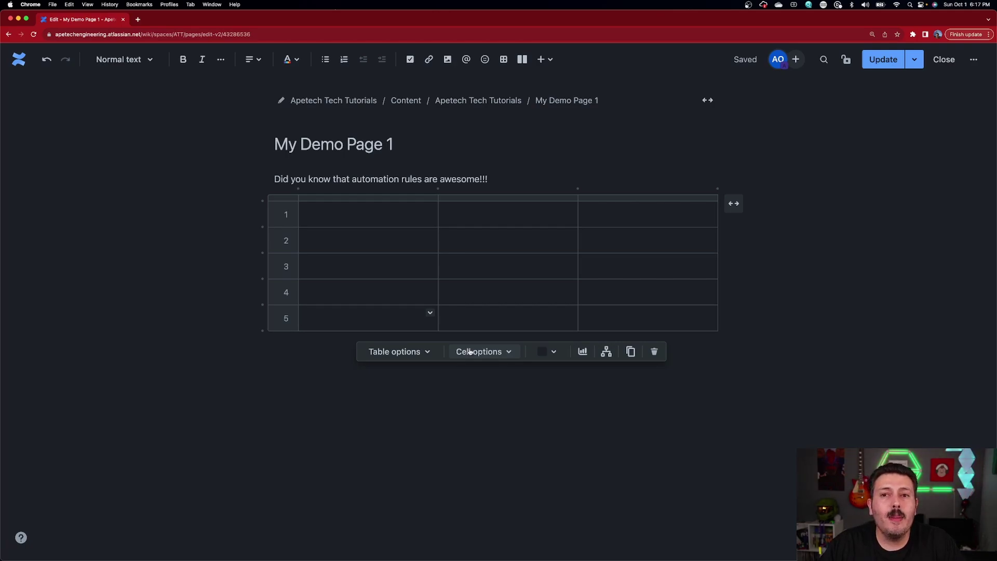
click(430, 314)
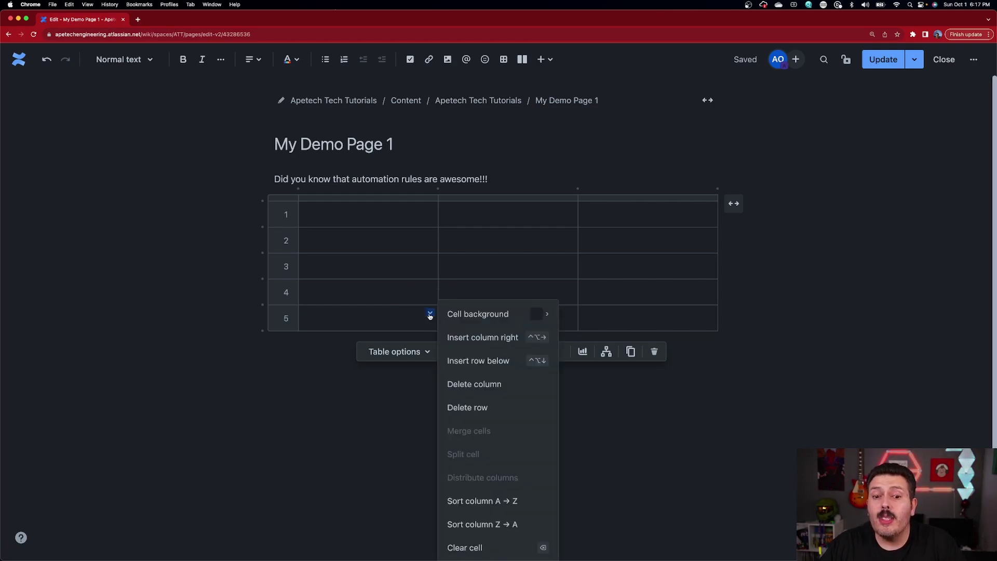
click(430, 314)
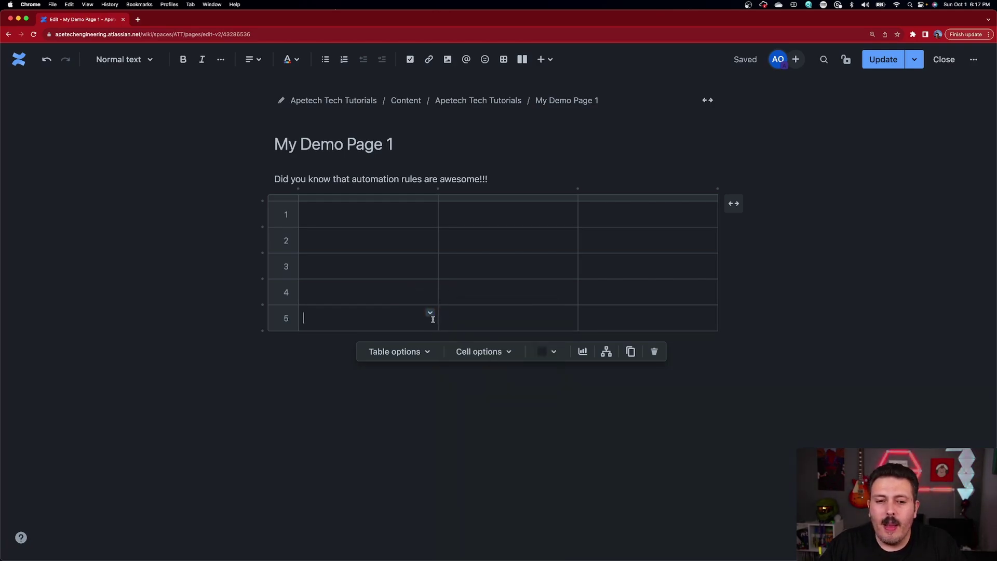
click(509, 352)
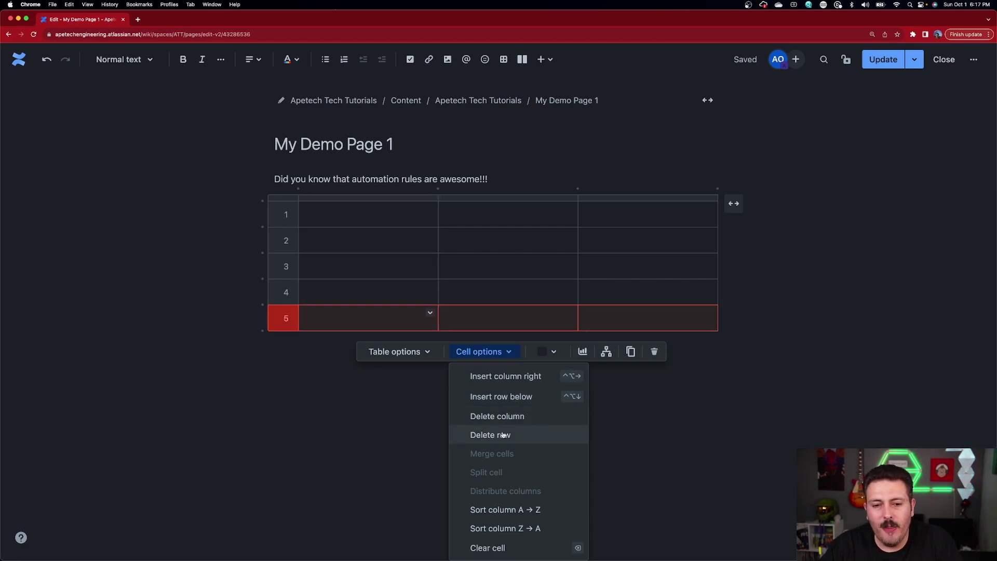
click(449, 317)
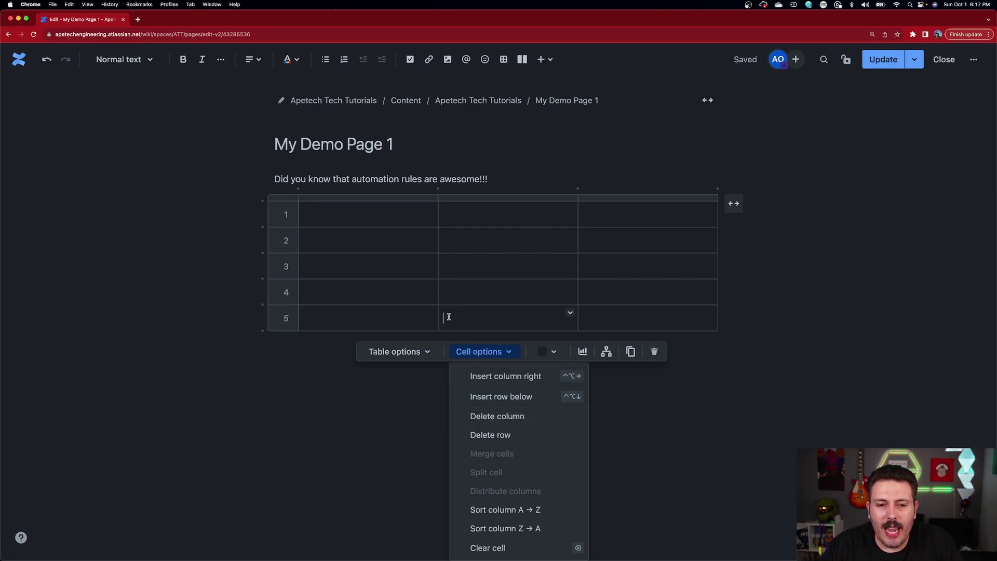
drag(449, 317, 403, 316)
click(498, 353)
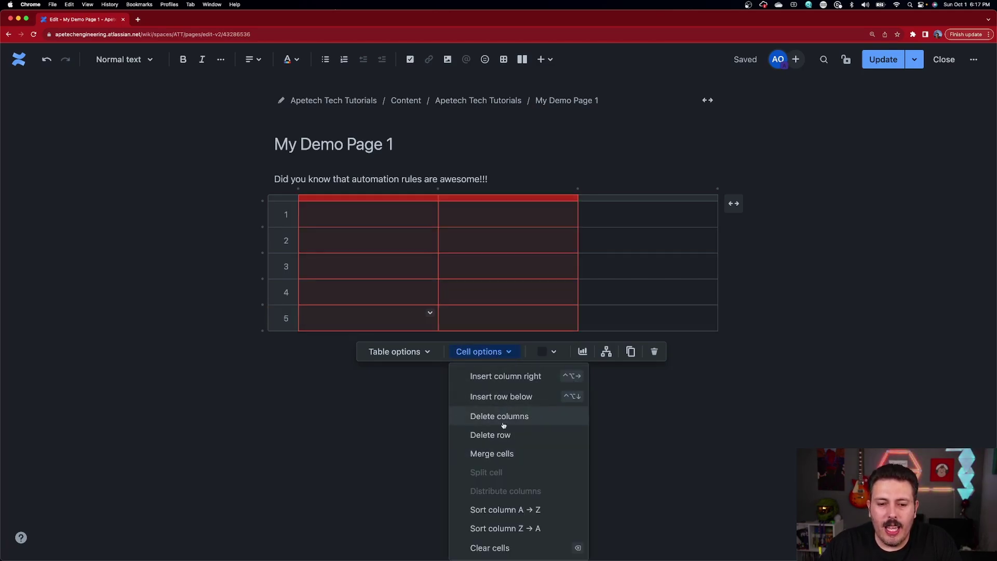
click(499, 453)
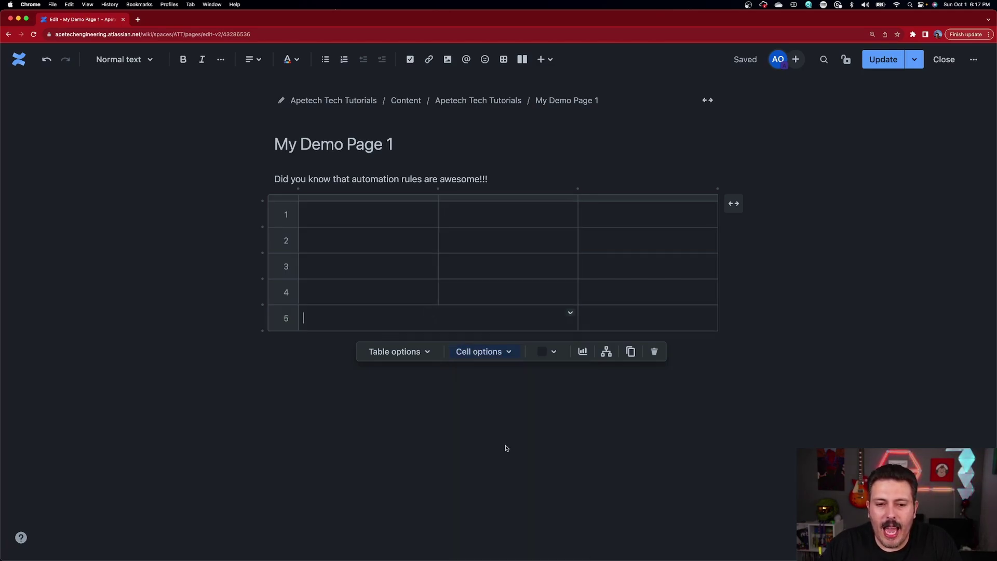
- Split row 5's merged cell back into separate cells
click(496, 351)
click(501, 467)
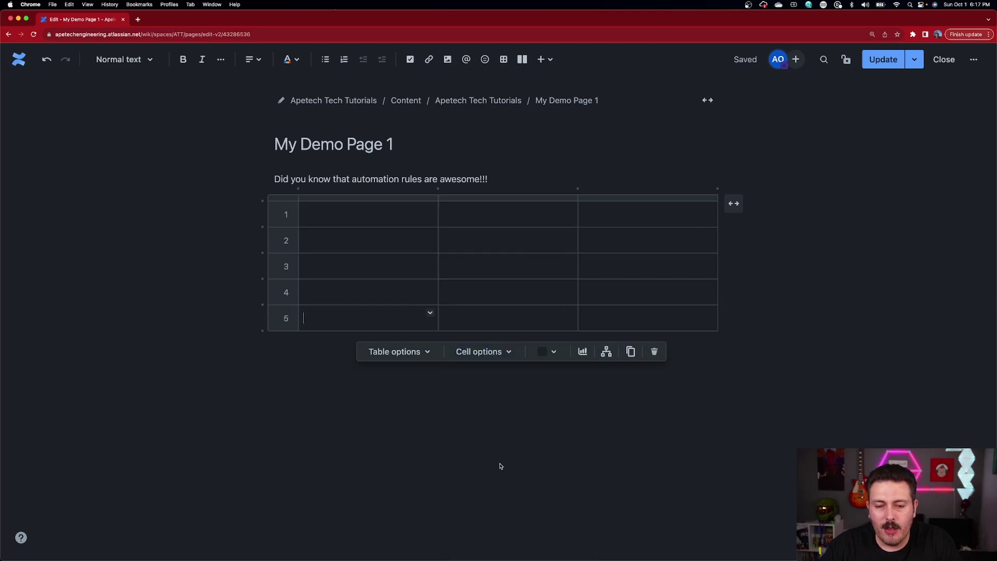
click(490, 352)
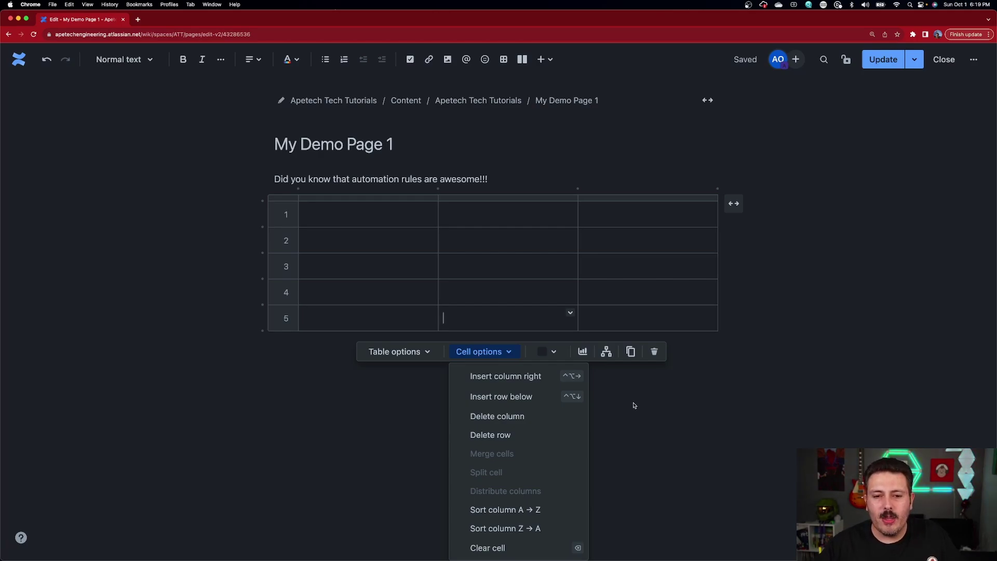
- Try blue, red, then purple backgrounds on row 5's middle cell
click(554, 355)
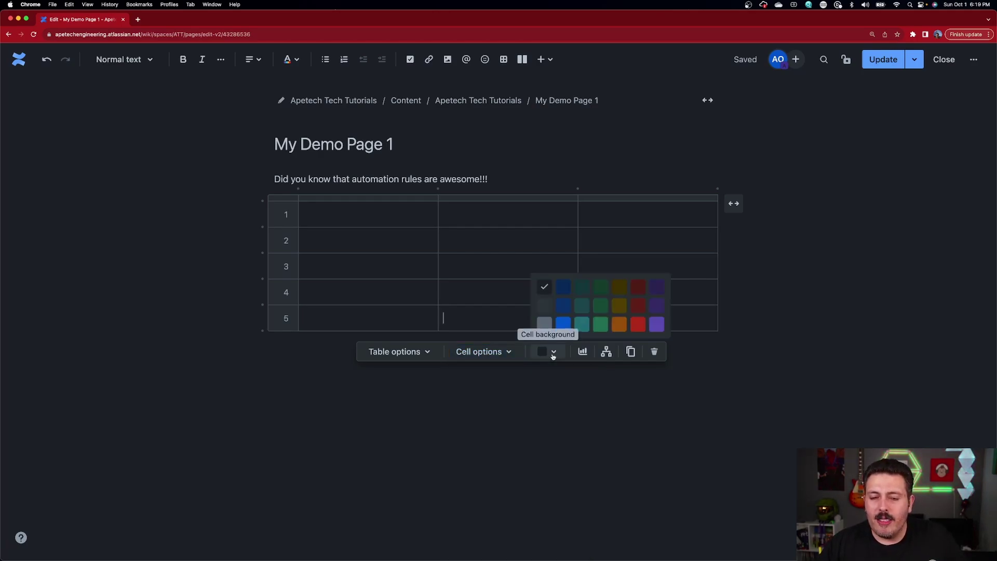
click(565, 305)
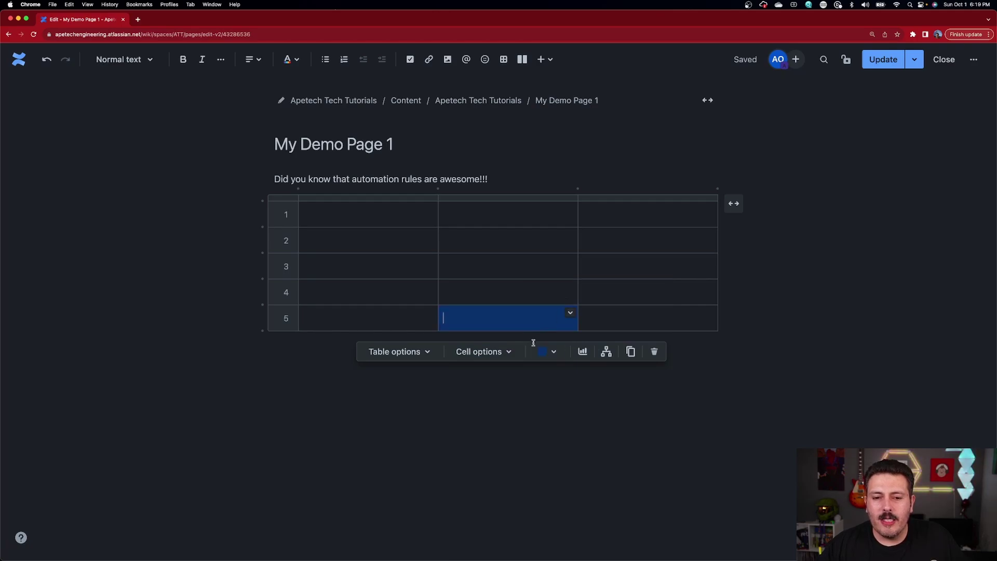
click(547, 353)
click(637, 319)
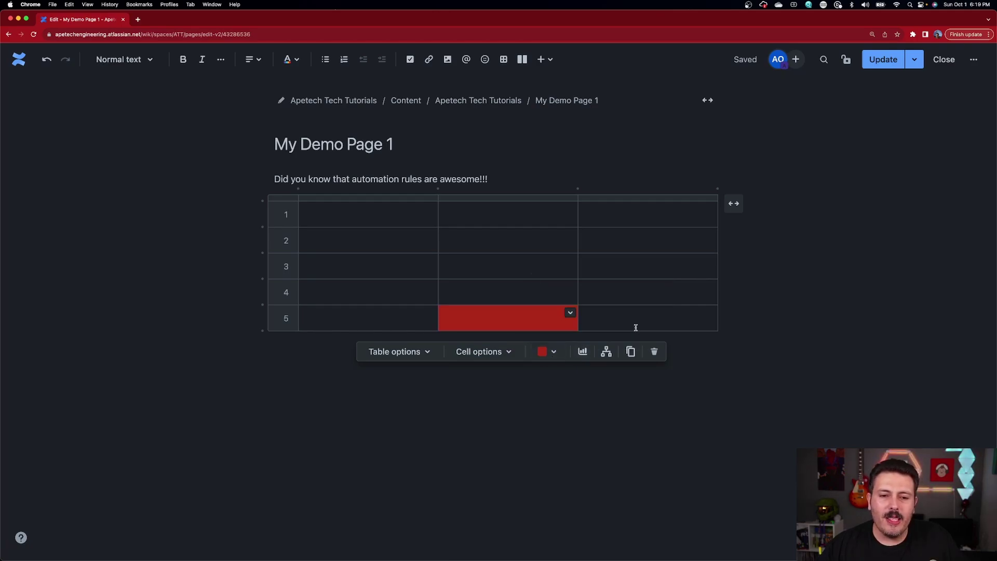
click(555, 351)
click(656, 319)
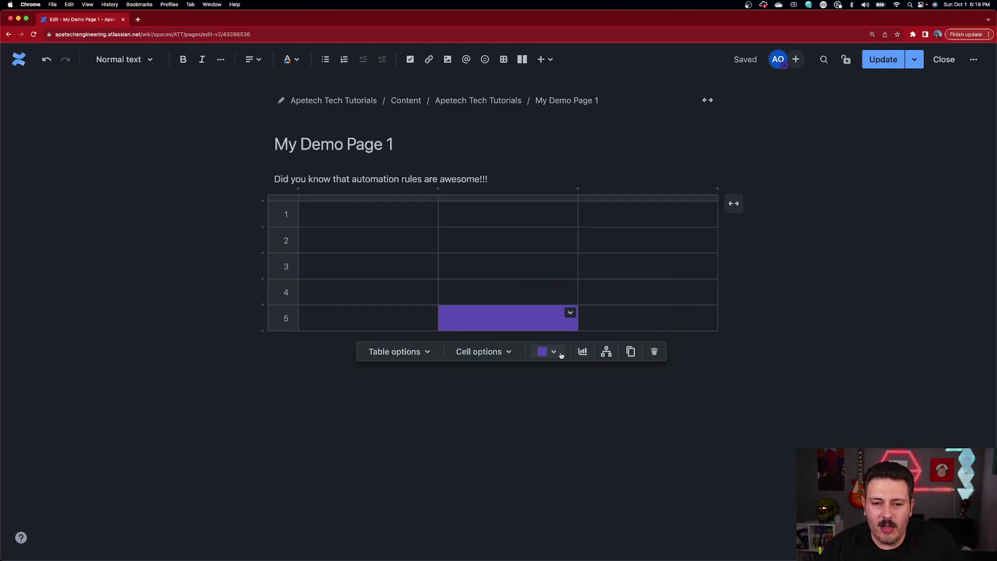
- Set that cell's background to green and insert a chart built from the table
click(540, 323)
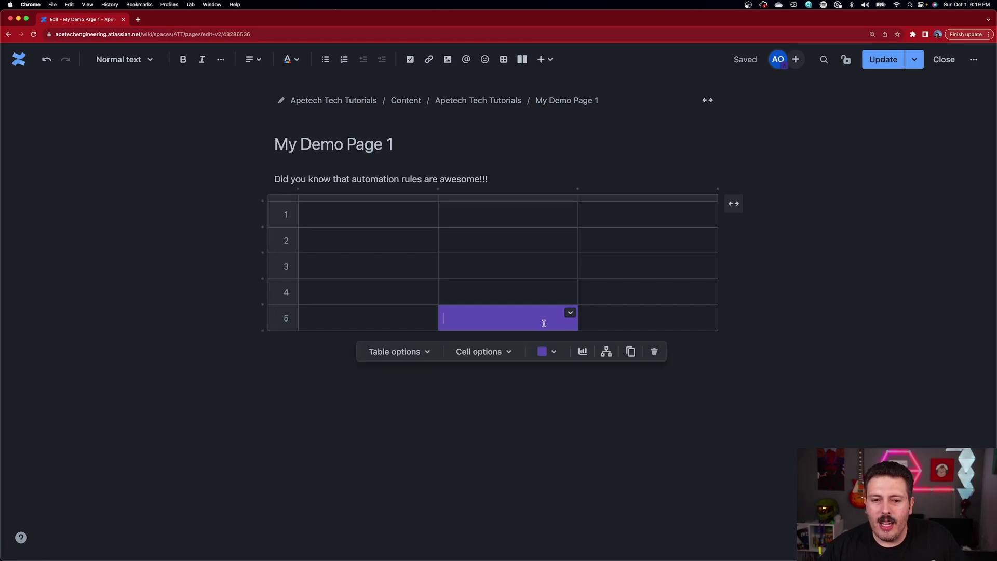
click(549, 353)
click(600, 326)
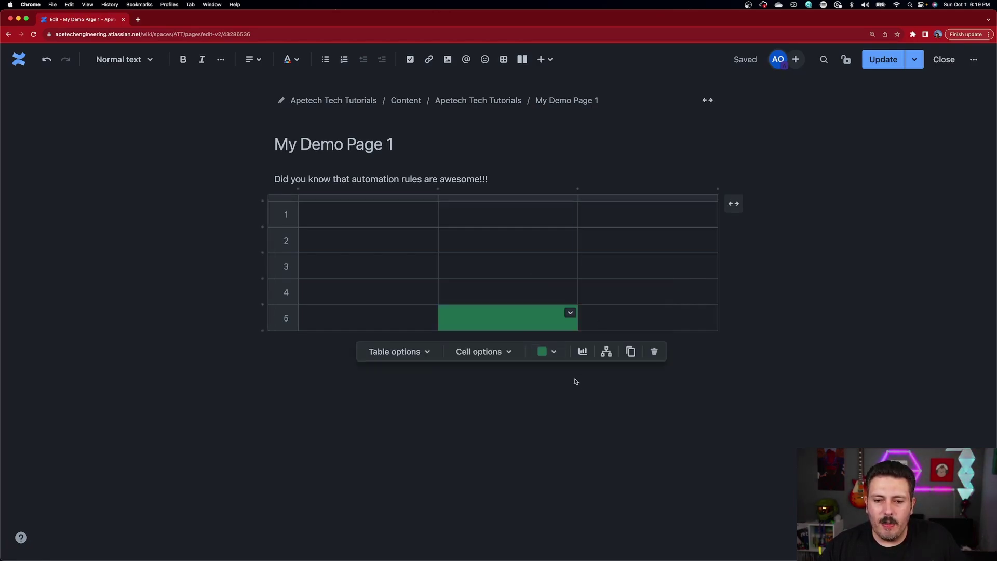
click(583, 352)
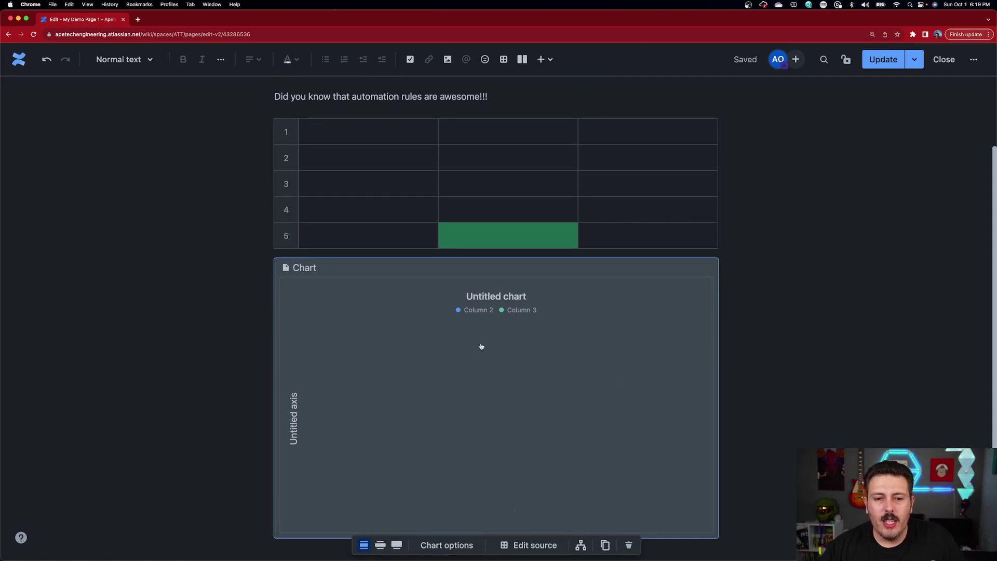
- Open the chart's settings and show the list of chart types
click(447, 545)
click(870, 149)
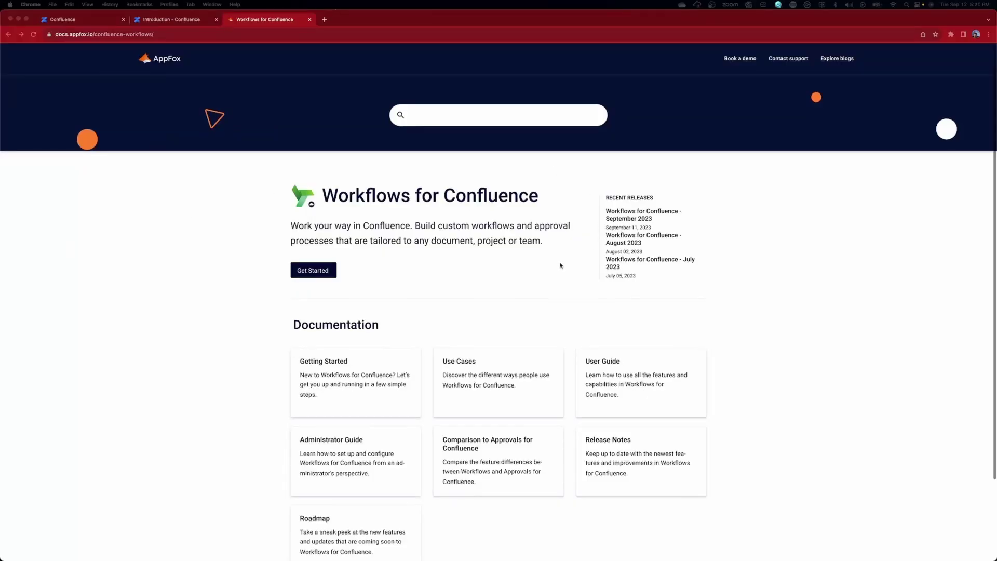
- Close the docs tab and finish the Workflows wizard, from Workflow Editor through Search
key(super+w)
click(96, 270)
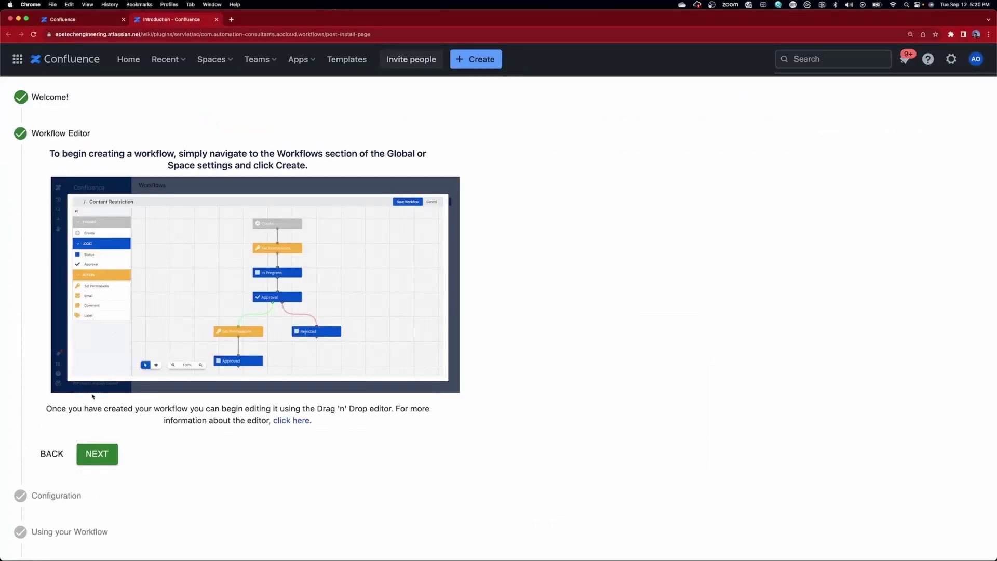
click(101, 456)
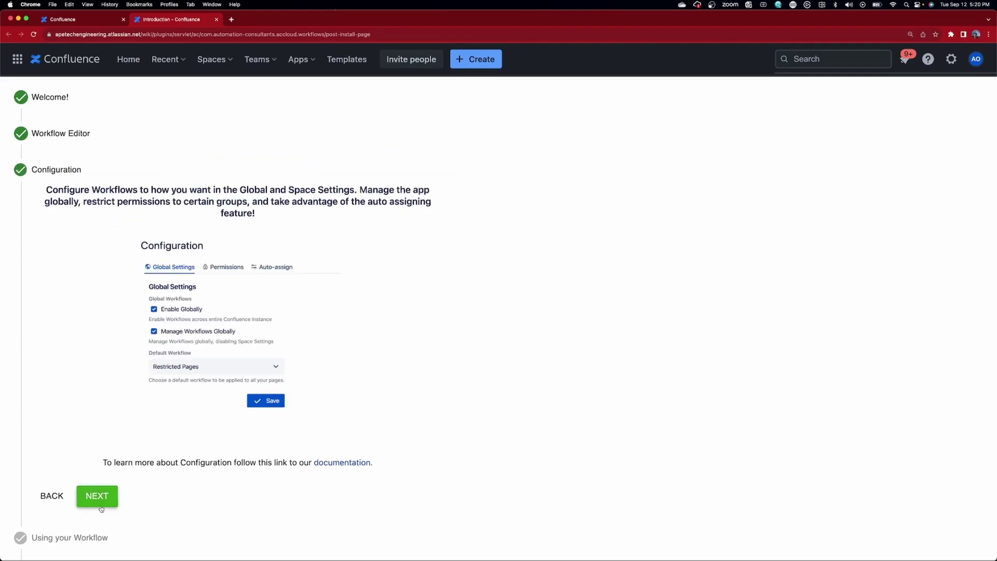
click(100, 498)
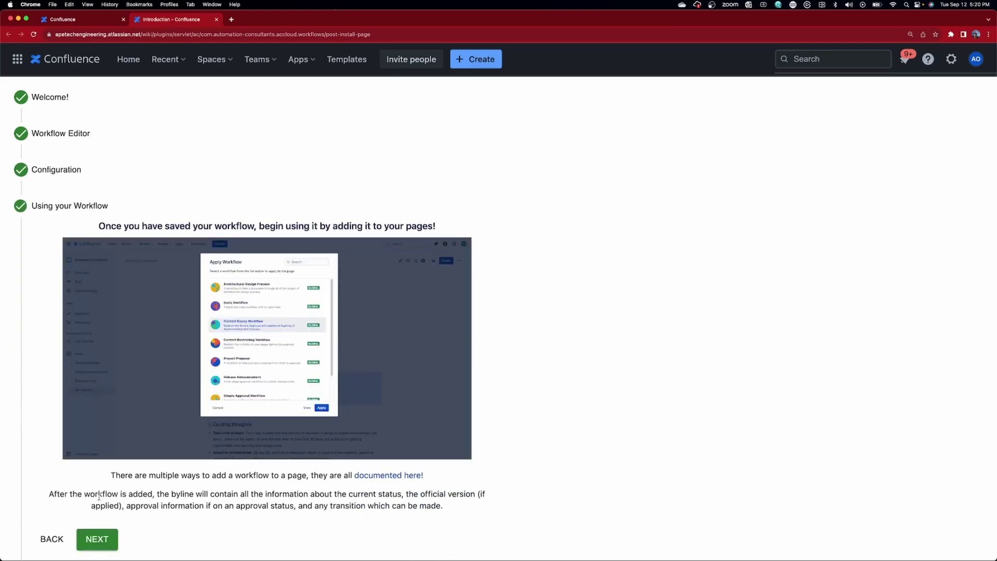
click(100, 540)
scroll(111, 500, down, 3)
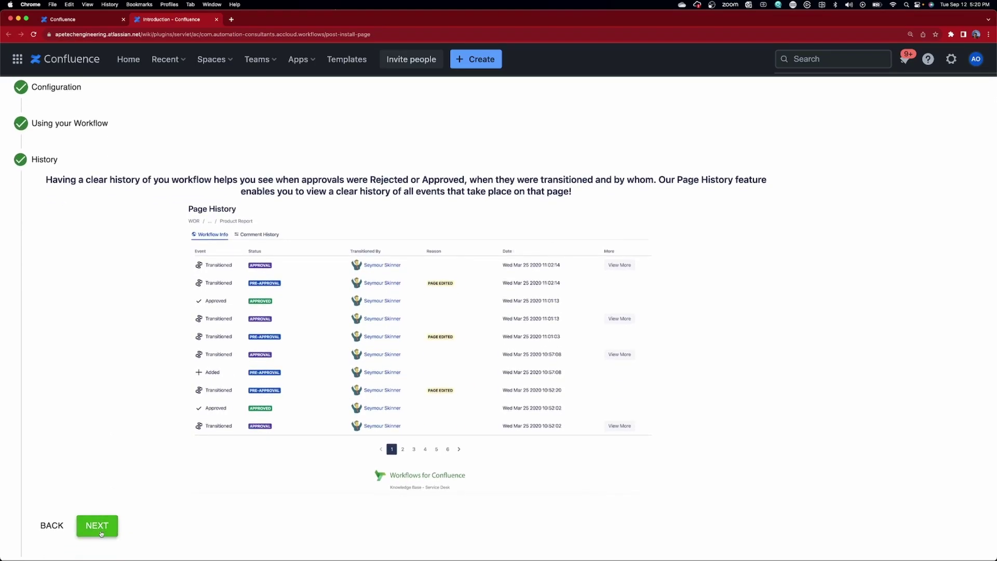
click(100, 528)
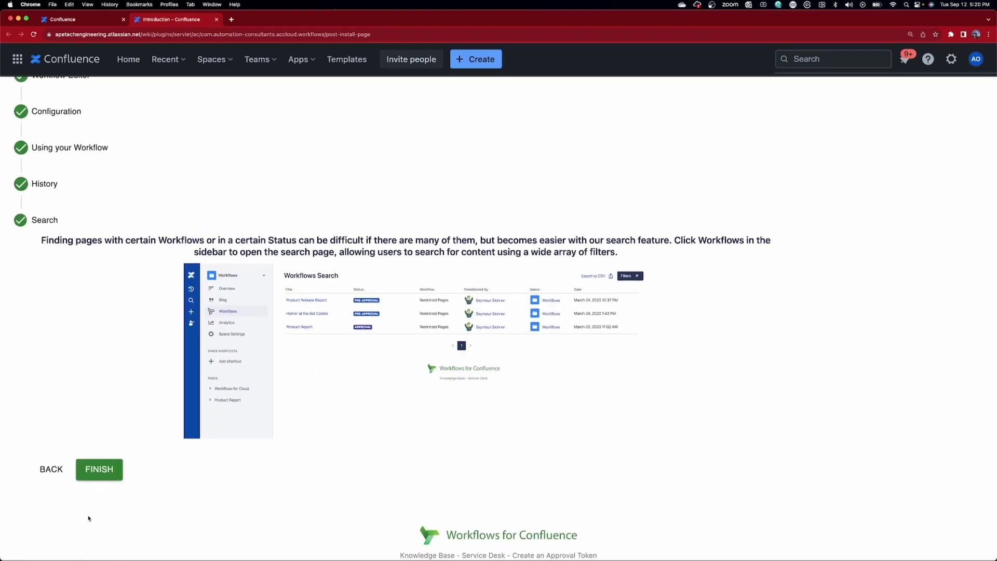
click(97, 479)
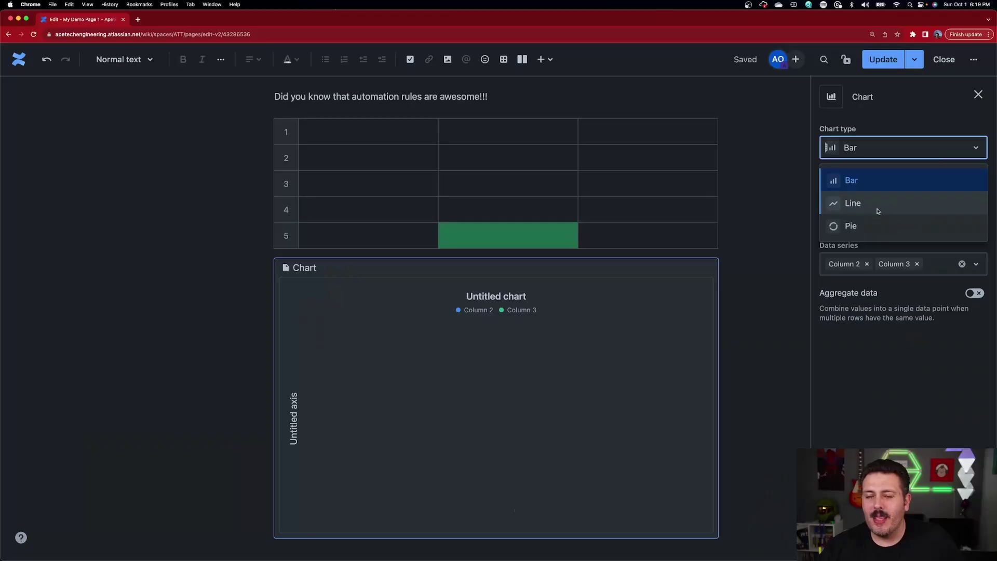
- Change the chart type to Line
click(864, 208)
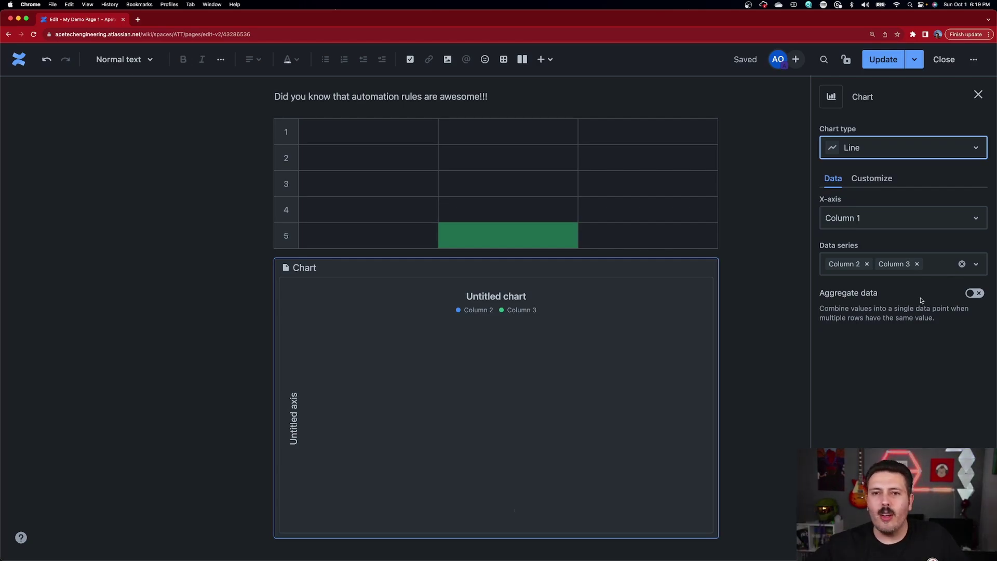
- Close the chart panel and show the table's connected data from row 5's green cell
click(979, 95)
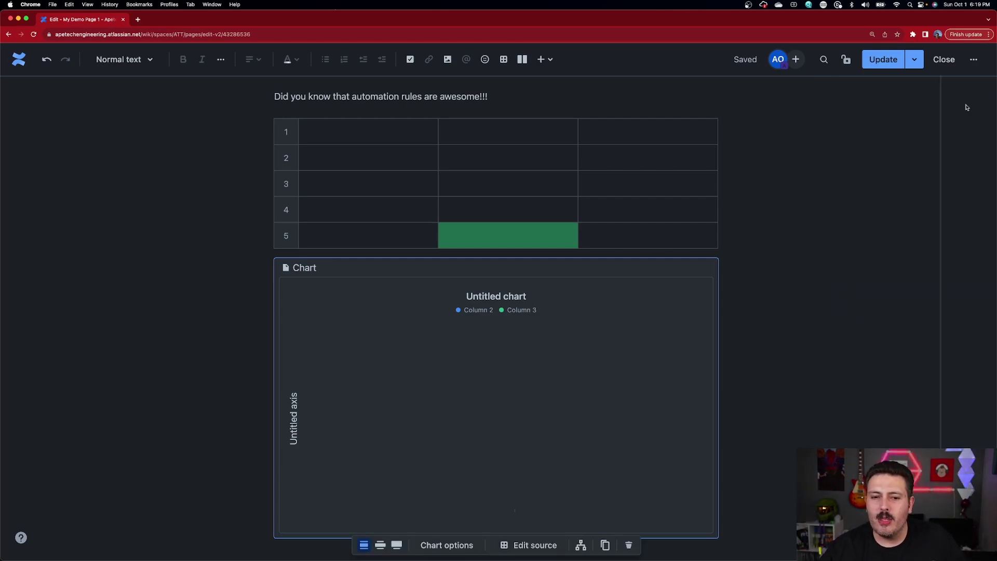
click(525, 240)
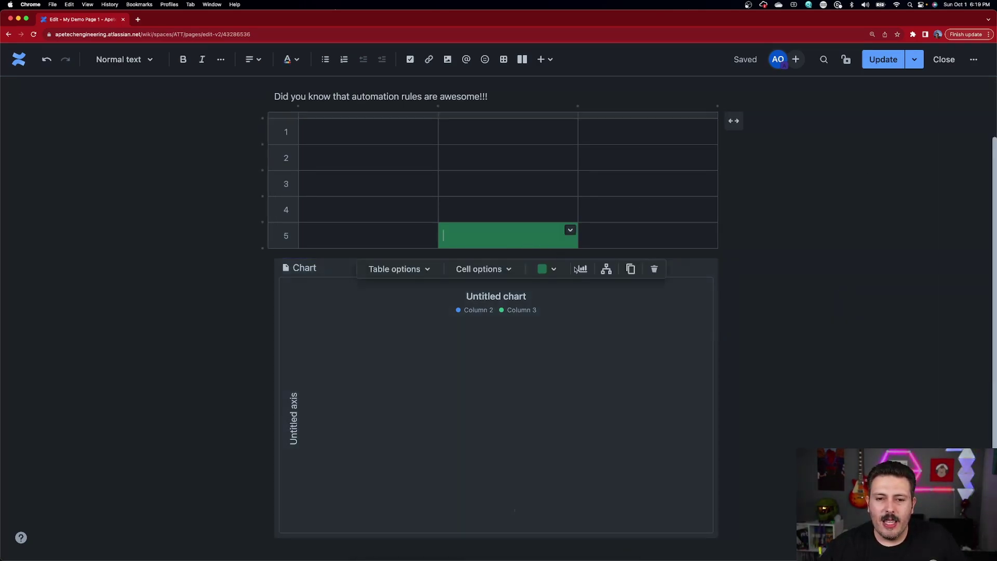
click(606, 269)
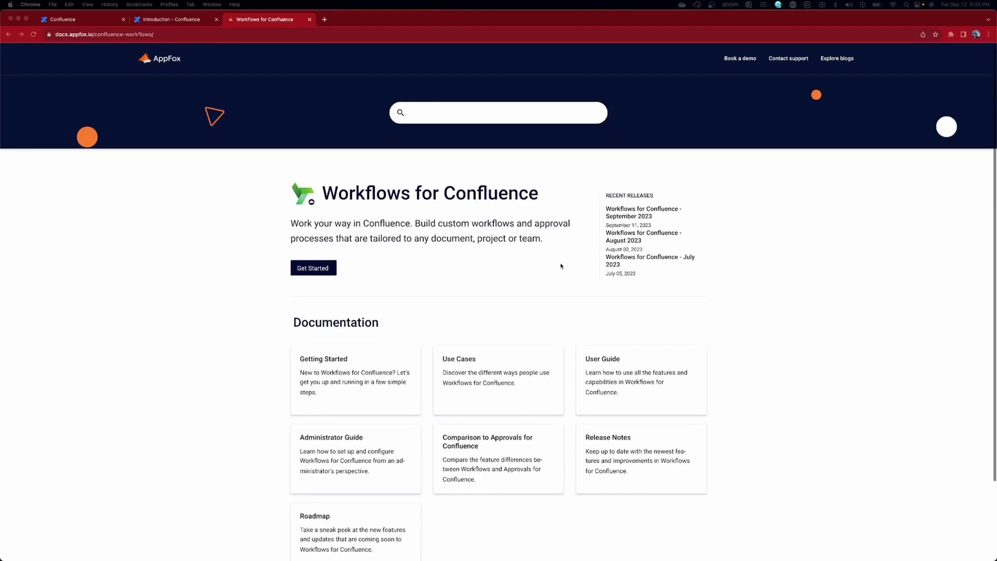
- Close the docs tab and advance the wizard through Configuration, Using your Workflow, History and Search to finish
key(super+w)
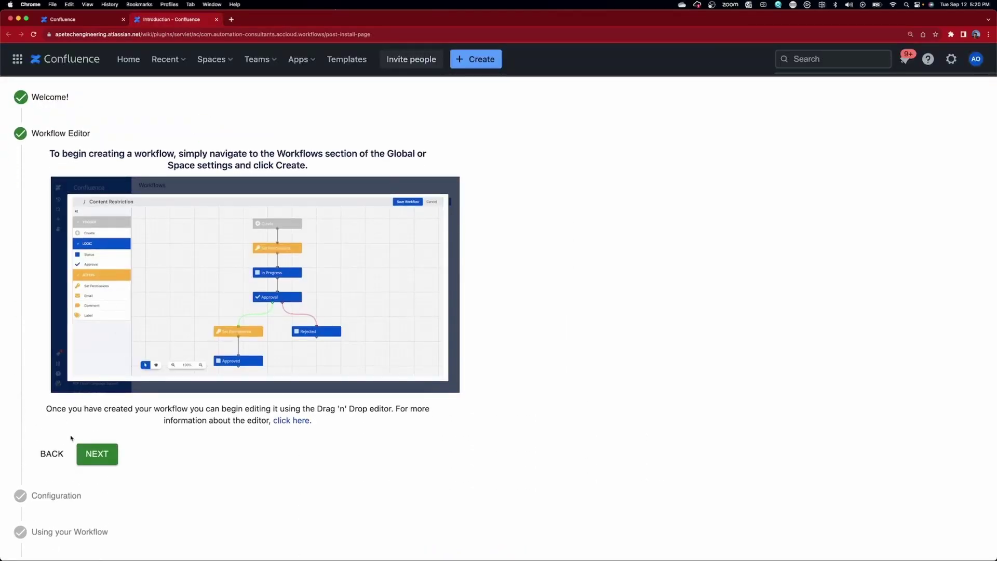
click(102, 455)
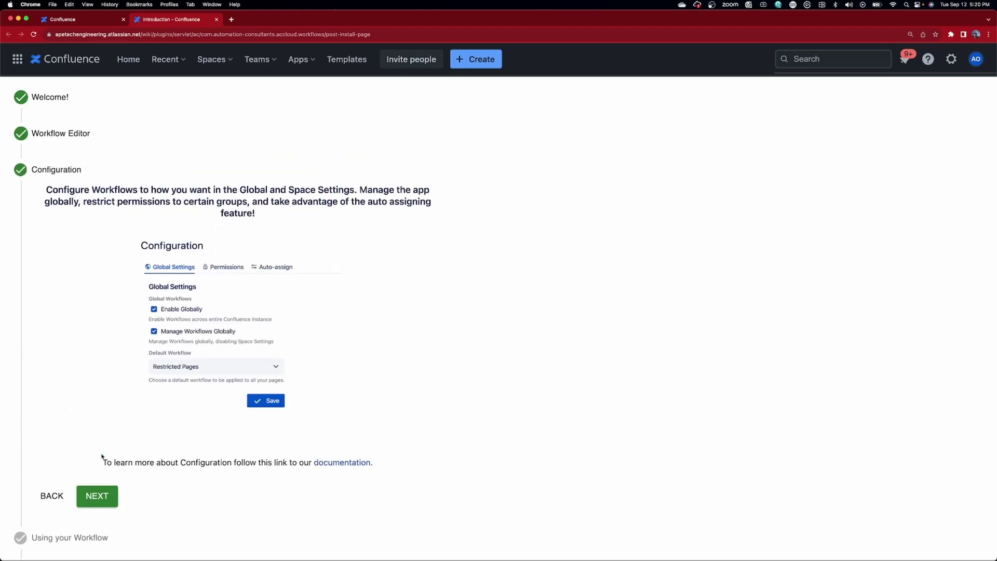
click(99, 499)
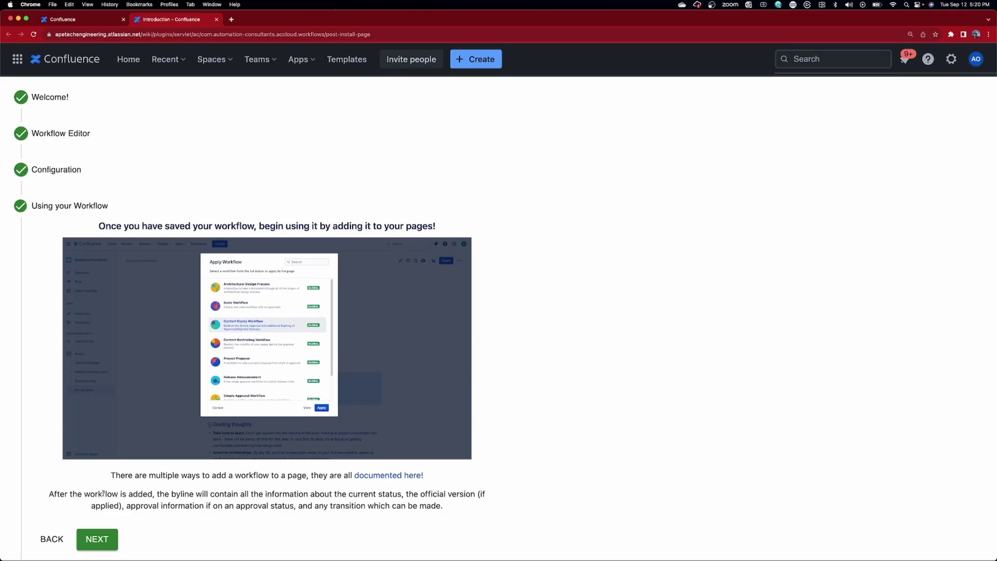
click(100, 542)
scroll(112, 499, down, 2)
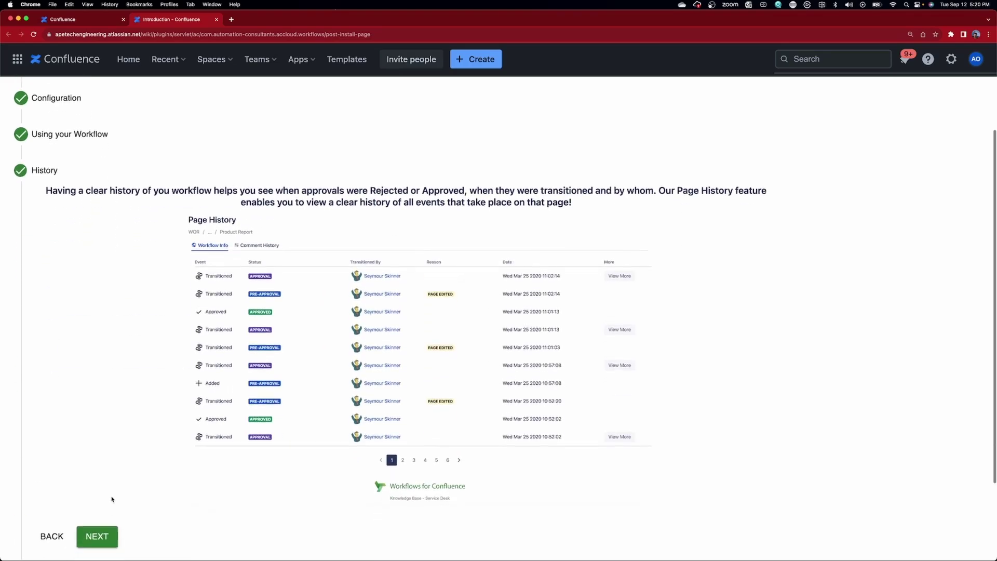
click(100, 529)
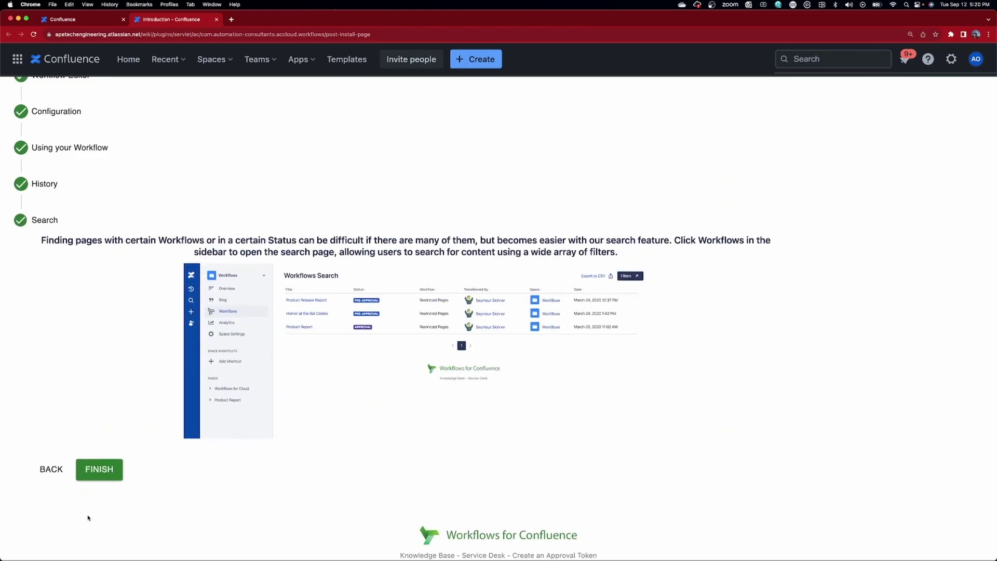
click(94, 475)
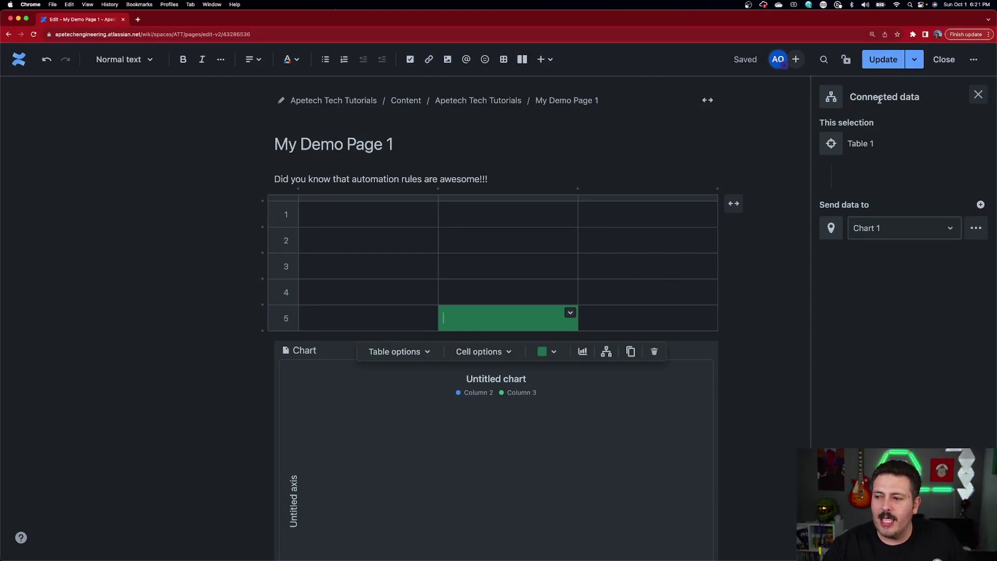
- Close the Connected data side panel showing Table 1 linked to Chart 1
click(970, 98)
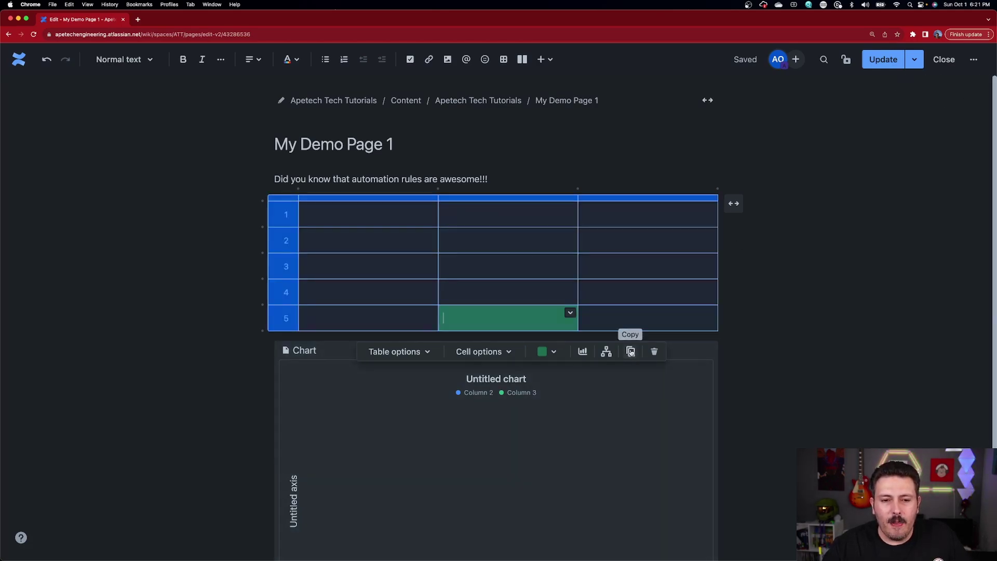
- Delete the five-row table, confirming the prompt, then delete the untitled chart
click(654, 351)
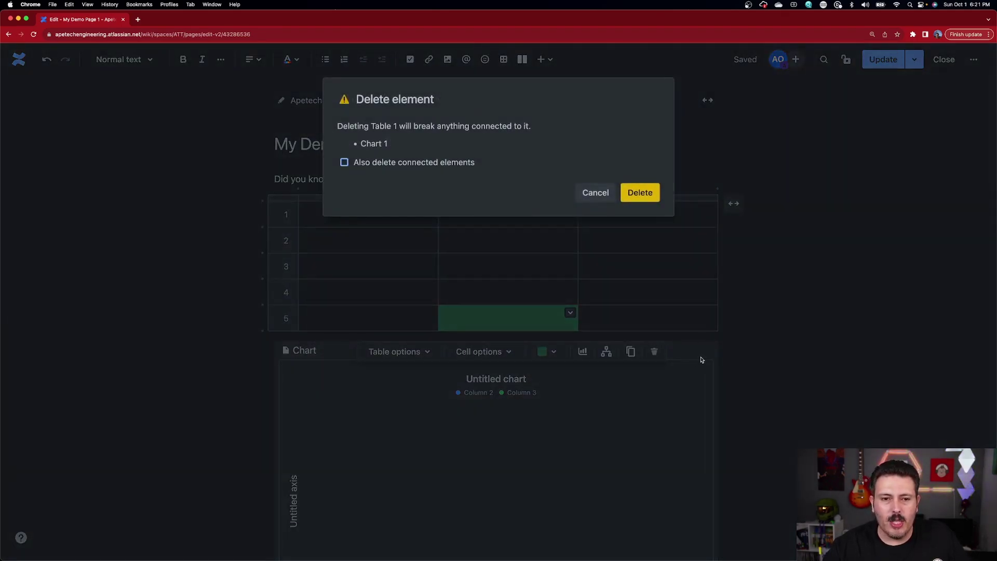
click(640, 194)
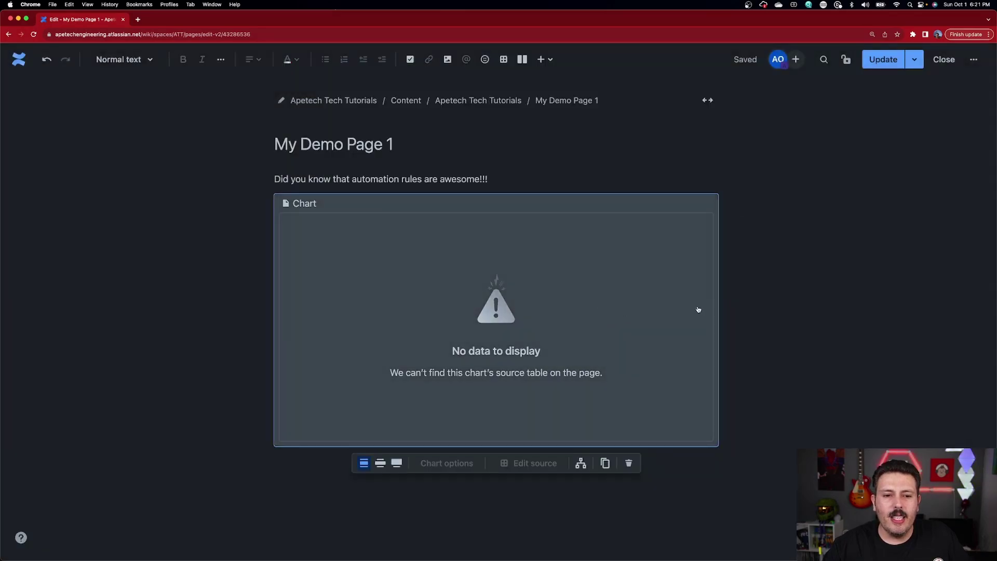
click(629, 466)
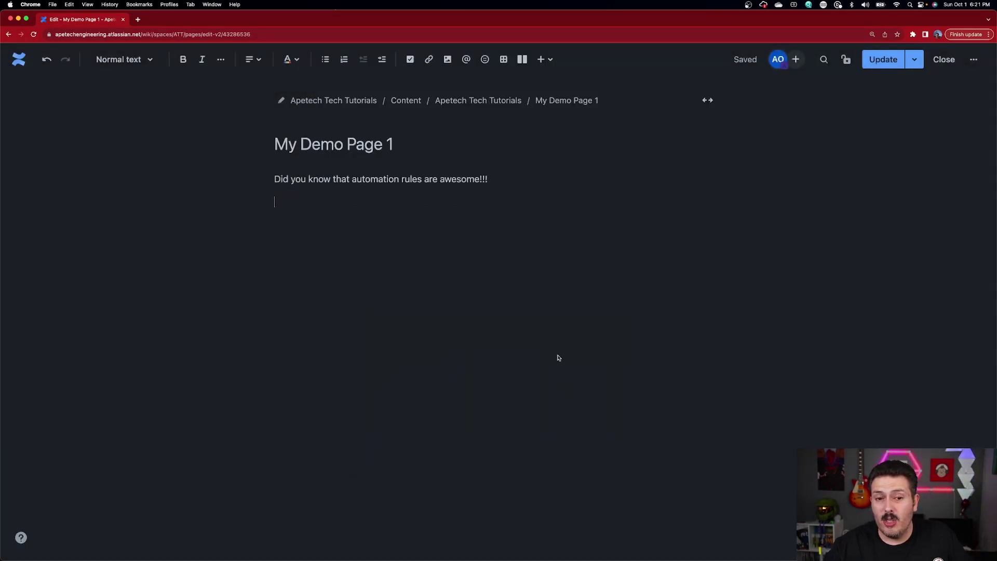